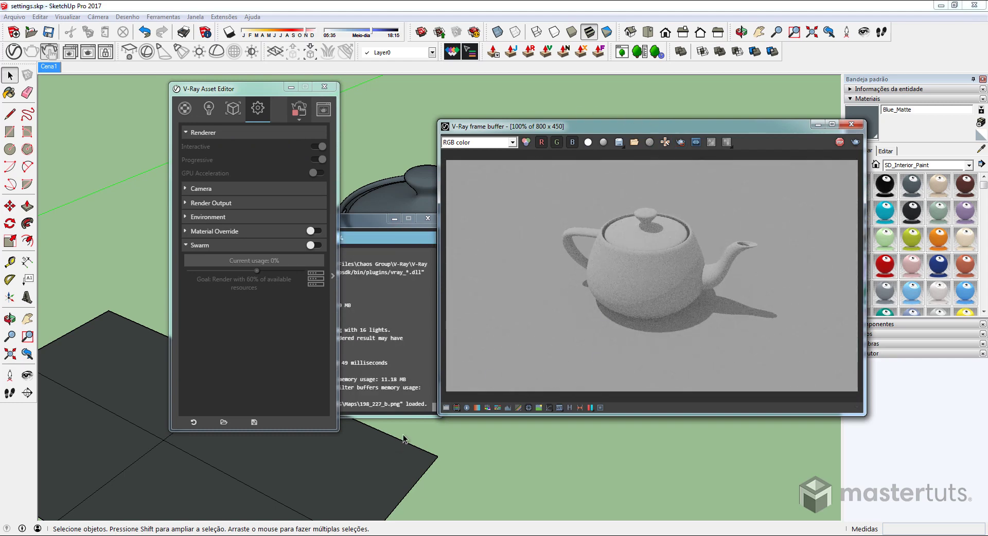
Collapse the Renderer section, expand the Camera settings and review the available camera types
{"action": "mouse_move", "coordinate": [404, 438]}
{"action": "middle_mouse_down"}
{"action": "mouse_move", "coordinate": [548, 433]}
{"action": "mouse_move", "coordinate": [507, 459]}
{"action": "mouse_move", "coordinate": [519, 427]}
{"action": "middle_mouse_up"}
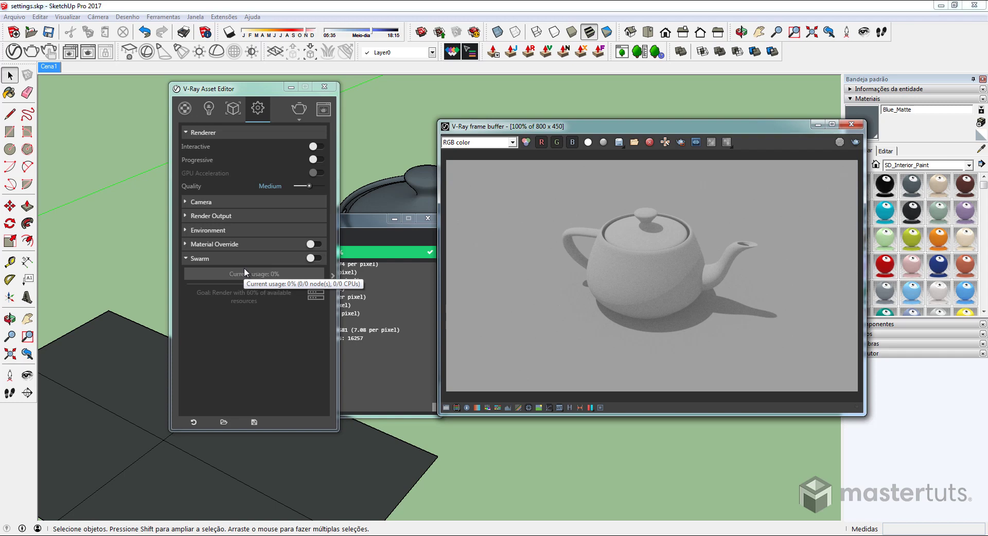
{"action": "left_click", "coordinate": [200, 134]}
{"action": "left_click", "coordinate": [200, 145]}
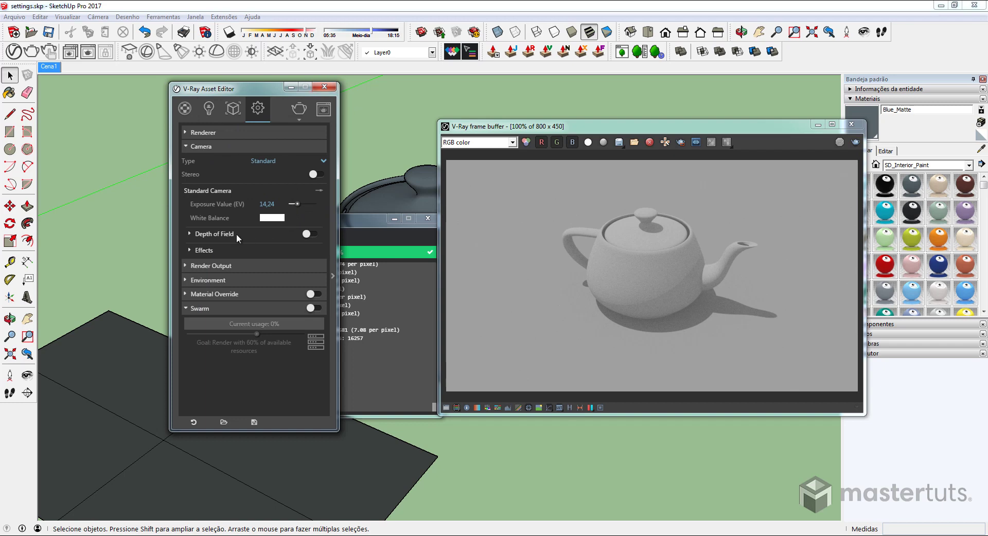
{"action": "left_click", "coordinate": [321, 161]}
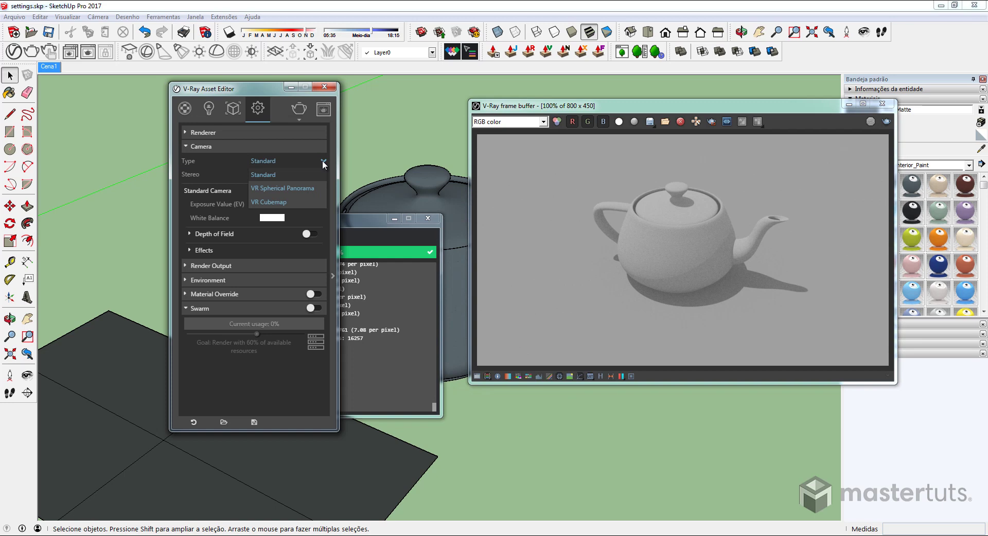
{"action": "left_click", "coordinate": [324, 162]}
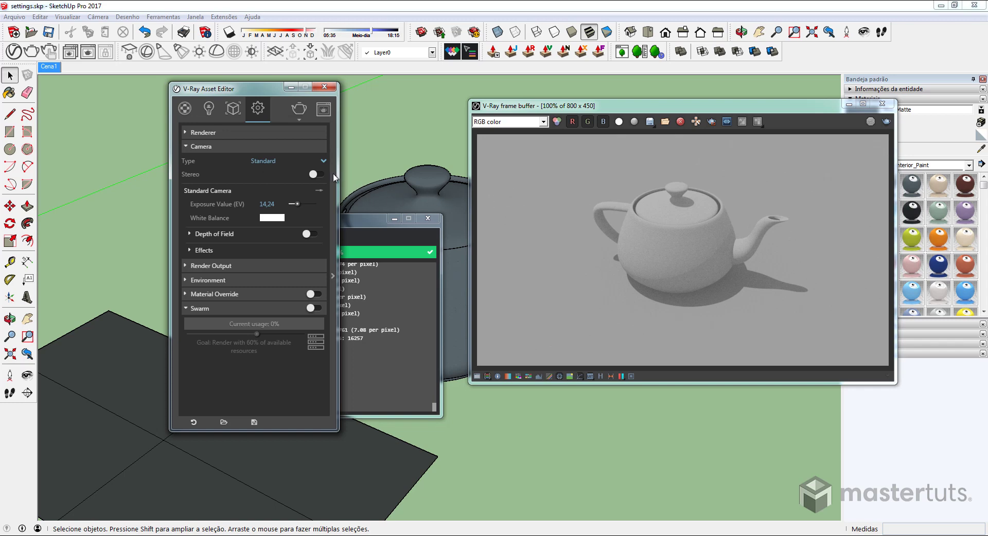
Turn on the camera's Stereo option to preview a stereo render of the teapot, and close the frame buffer
{"action": "left_click", "coordinate": [318, 174]}
{"action": "left_click", "coordinate": [891, 129]}
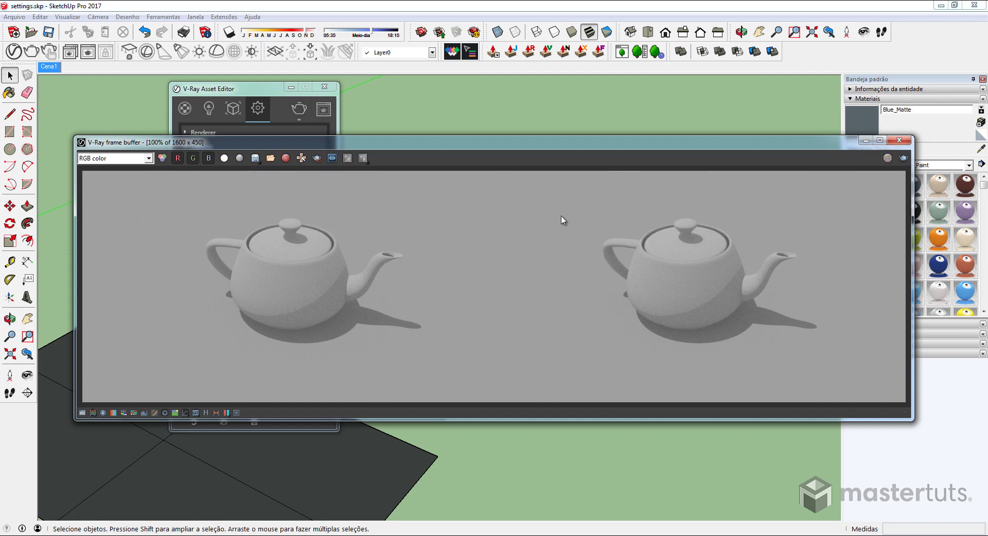
{"action": "left_click", "coordinate": [900, 141]}
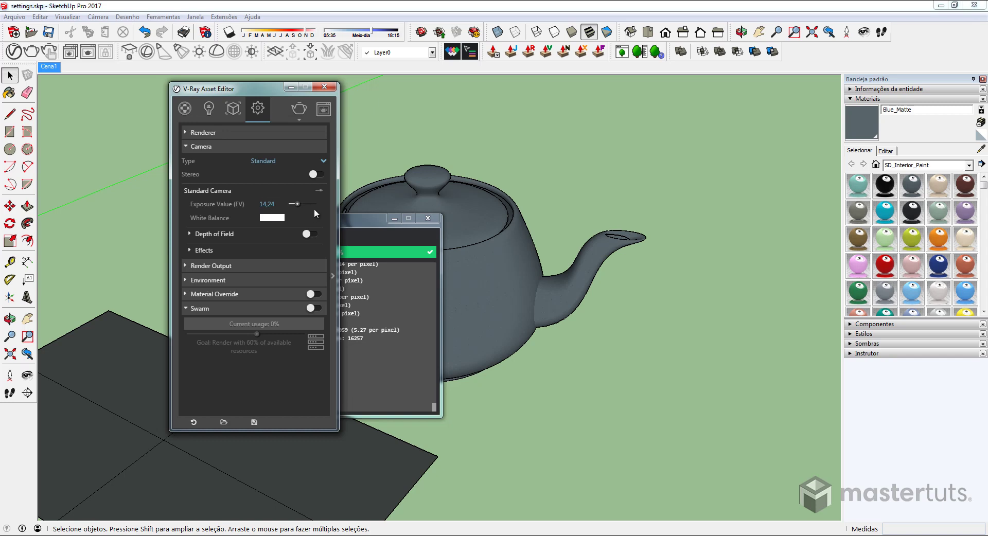
Start an interactive render and adjust the Standard Camera's Exposure Value to 13,08 after testing brighter exposures
{"action": "left_click", "coordinate": [50, 51]}
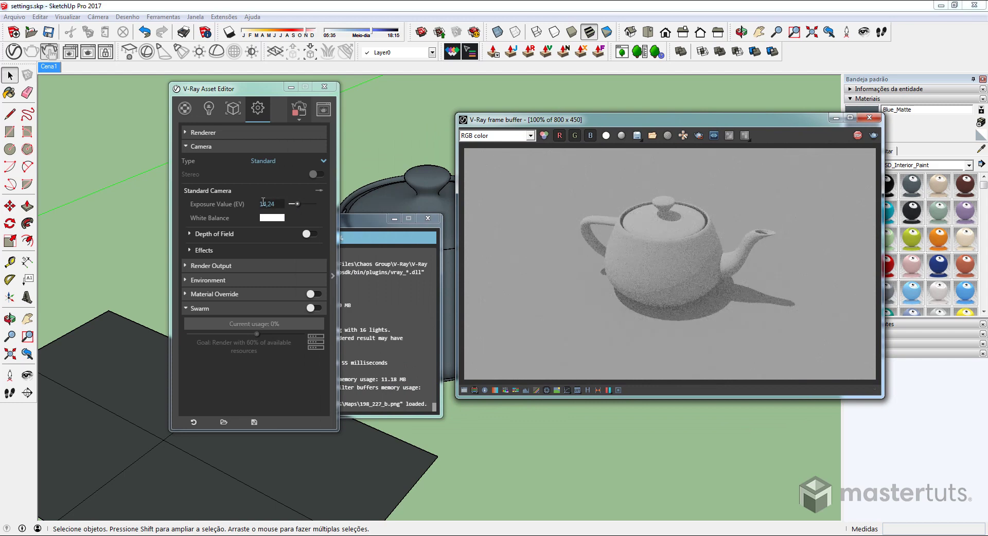
{"action": "left_click_drag", "start_coordinate": [297, 203], "coordinate": [306, 205]}
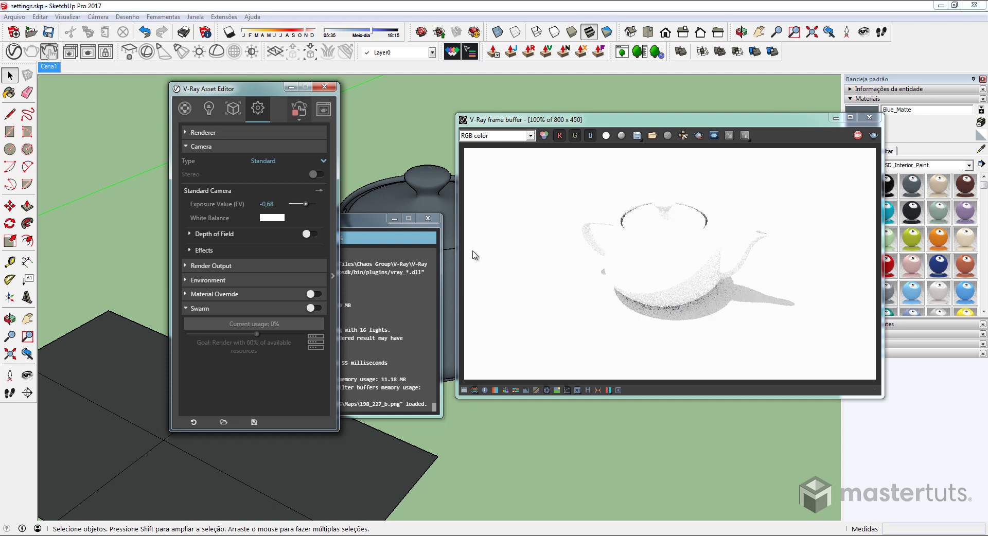
{"action": "left_click_drag", "start_coordinate": [306, 204], "coordinate": [295, 204]}
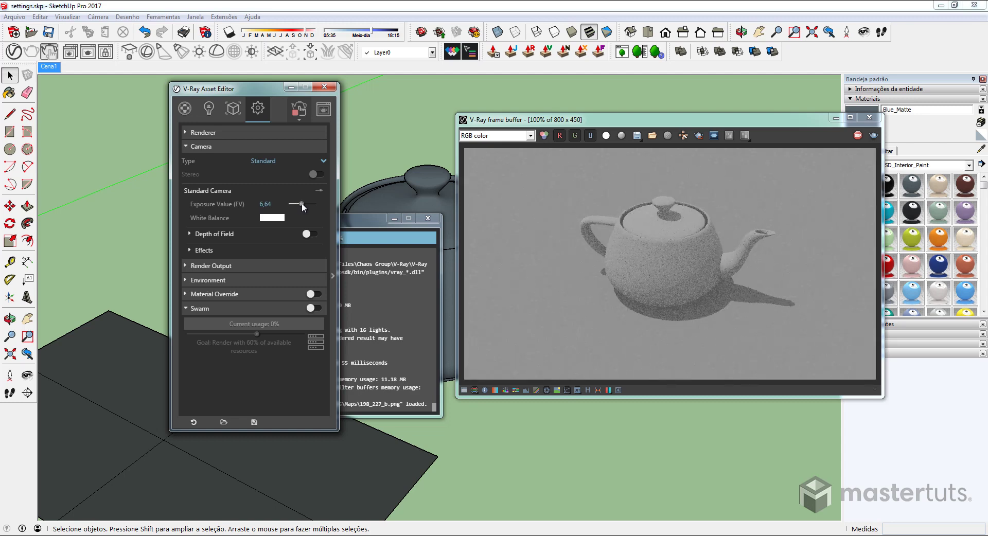
{"action": "left_click_drag", "start_coordinate": [297, 204], "coordinate": [303, 206]}
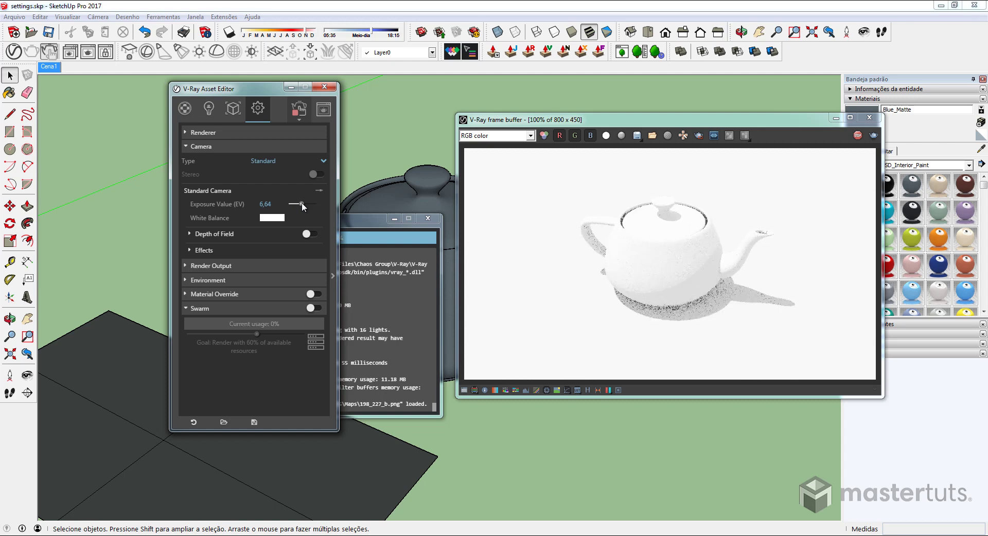
{"action": "left_click_drag", "start_coordinate": [302, 203], "coordinate": [298, 203]}
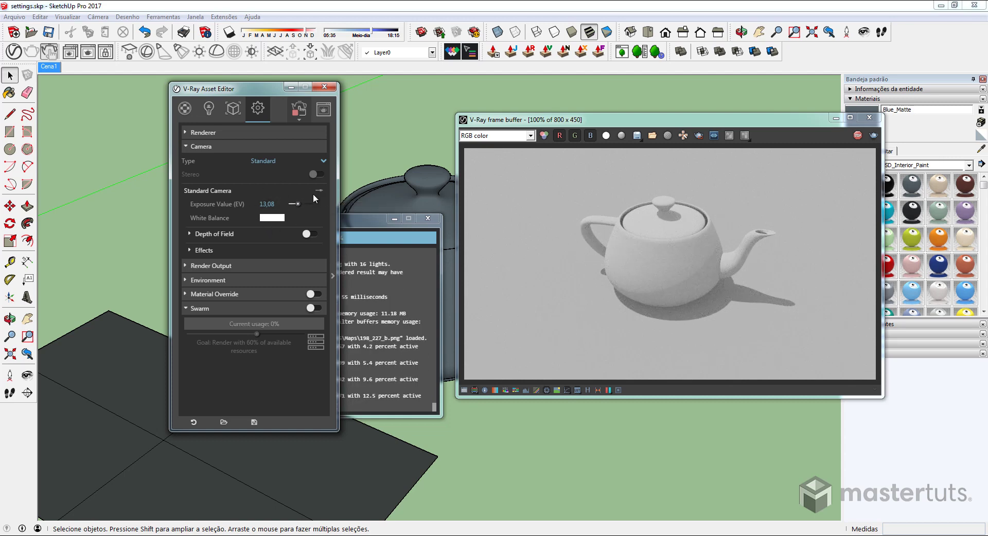
Switch the Standard Camera to advanced exposure controls and set Film Sensitivity to 100 and Shutter Speed to 100
{"action": "left_click", "coordinate": [318, 191]}
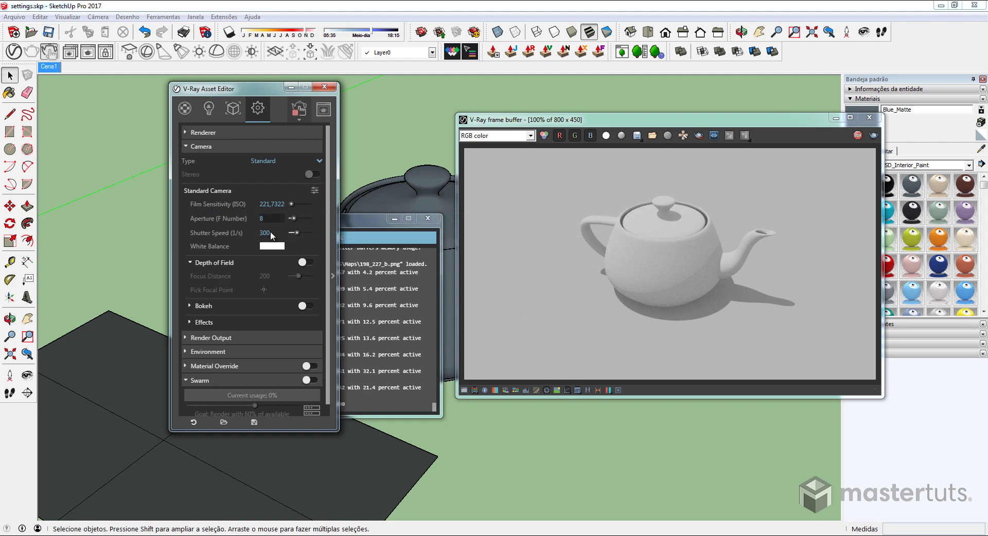
{"action": "double_click", "coordinate": [277, 205]}
{"action": "type", "text": "100"}
{"action": "double_click", "coordinate": [270, 232]}
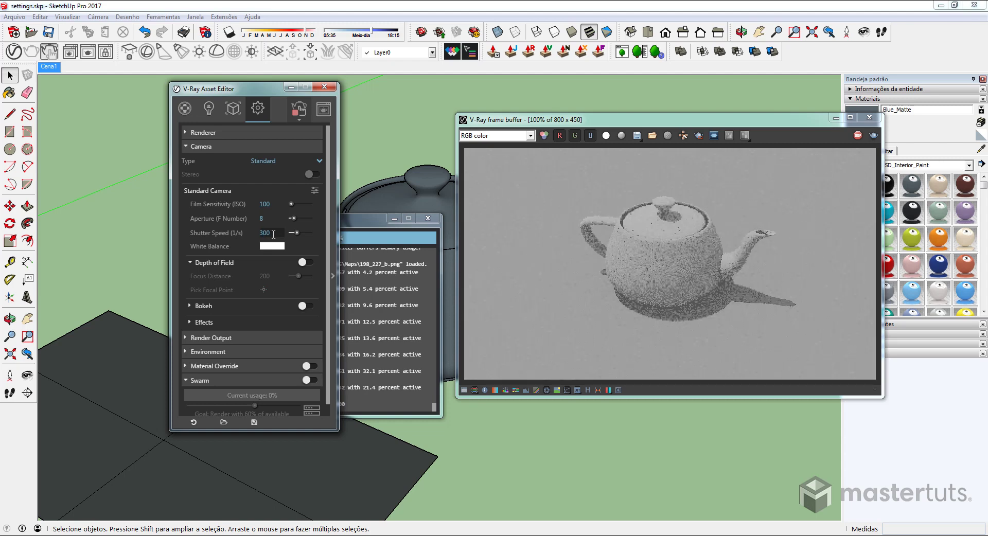
{"action": "type", "text": "100"}
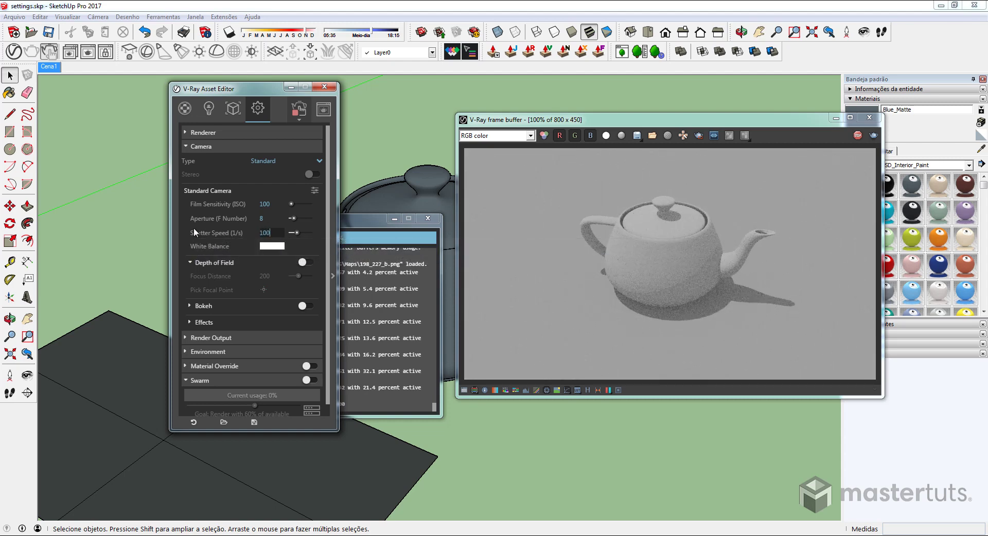
{"action": "key", "text": "Return"}
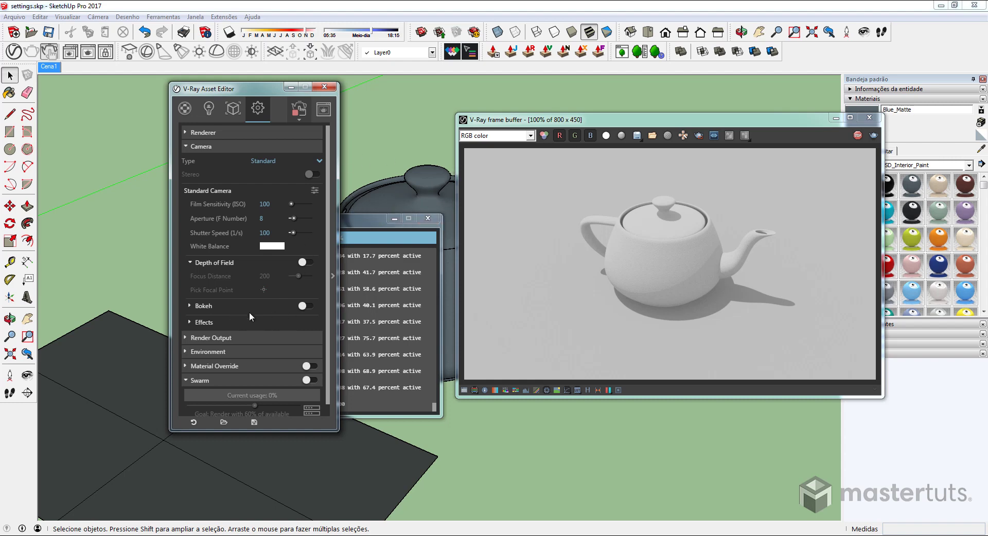
Examine the camera Effects options and the Render Output, Environment and Material Override settings
{"action": "left_click", "coordinate": [191, 324]}
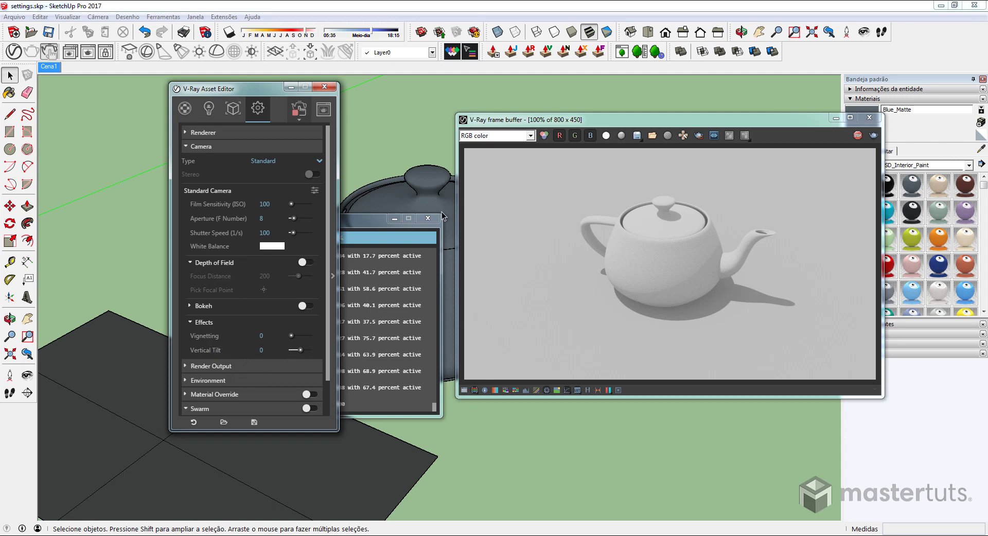
{"action": "left_click", "coordinate": [190, 322]}
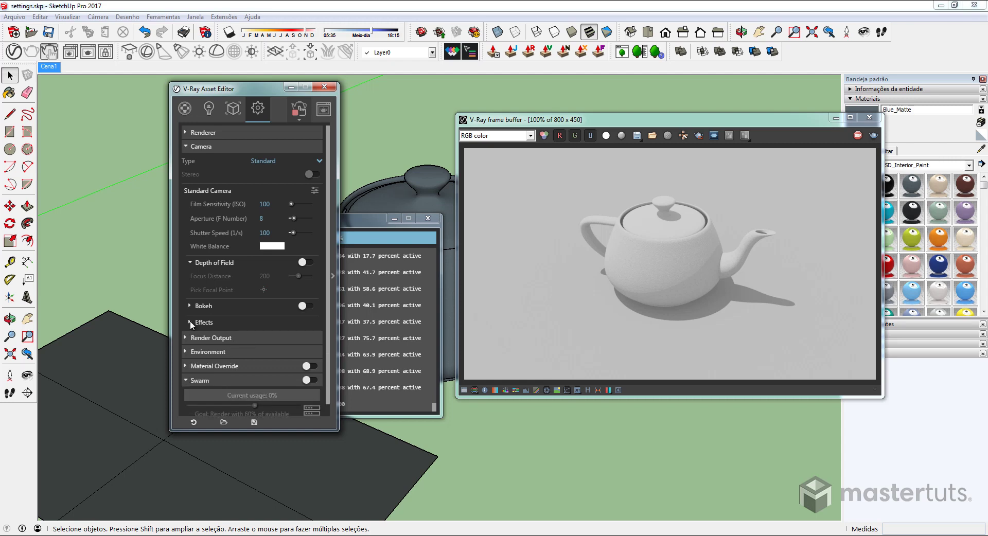
{"action": "left_click", "coordinate": [200, 148]}
{"action": "left_click", "coordinate": [199, 160]}
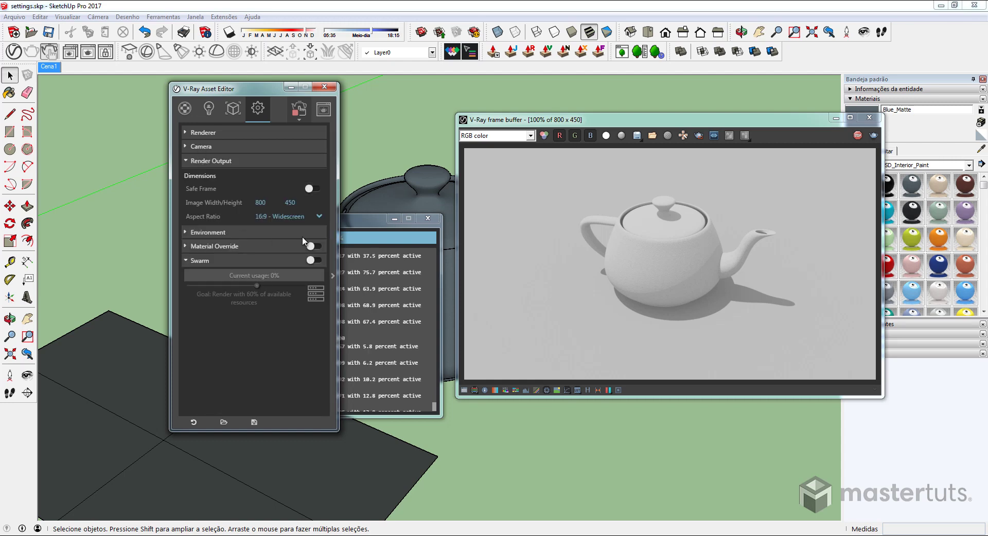
{"action": "left_click", "coordinate": [220, 233]}
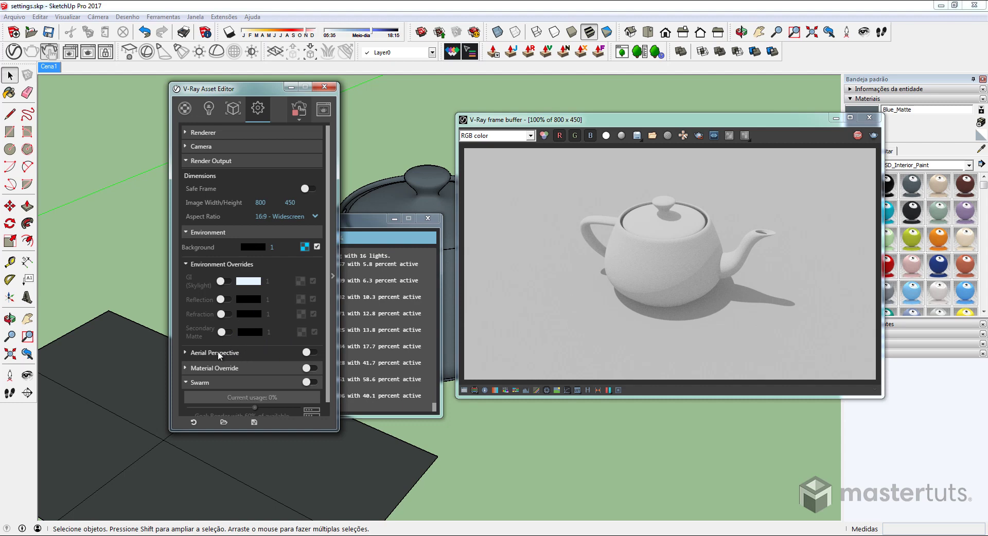
{"action": "scroll", "coordinate": [249, 335], "scroll_direction": "down", "scroll_amount": 1}
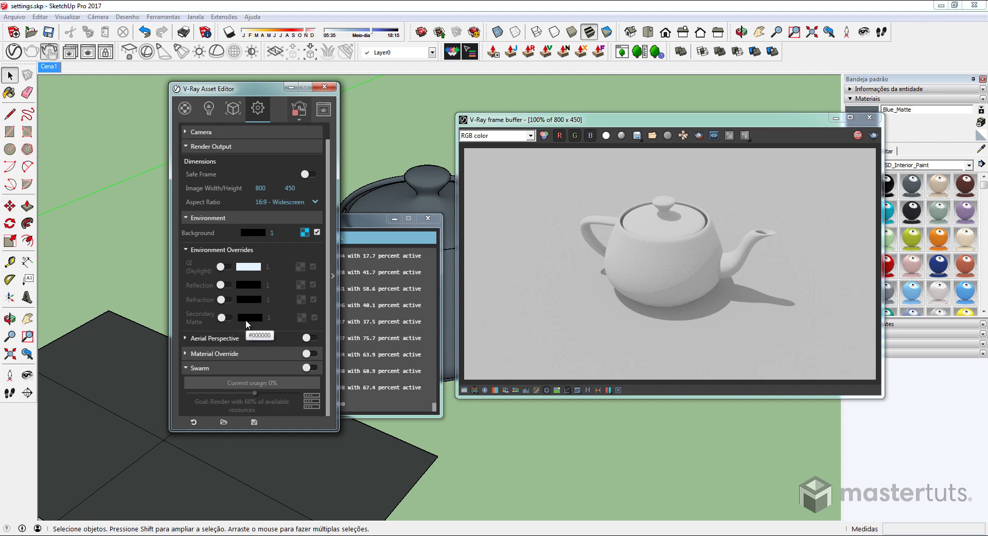
{"action": "left_click", "coordinate": [233, 355]}
{"action": "scroll", "coordinate": [268, 305], "scroll_direction": "down", "scroll_amount": 2}
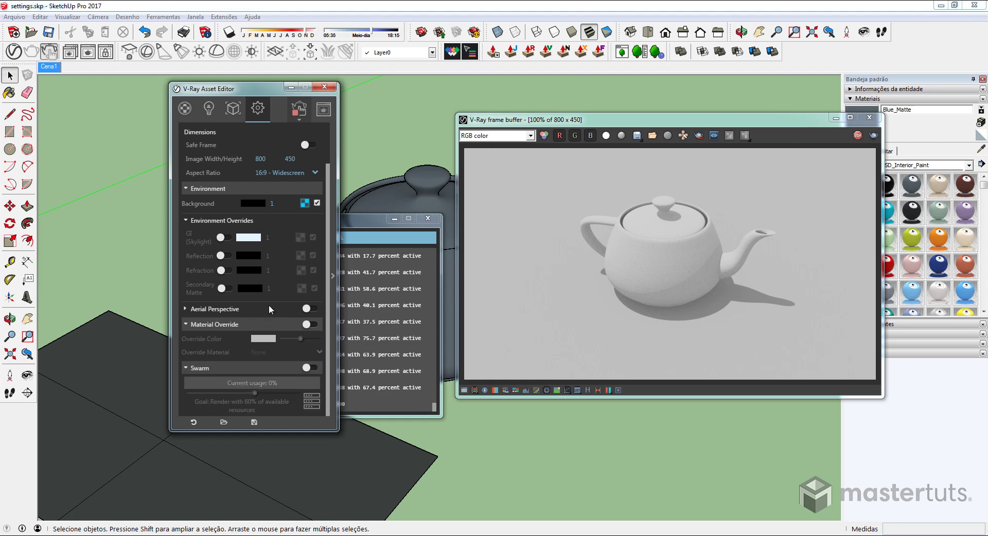
{"action": "left_click", "coordinate": [228, 325]}
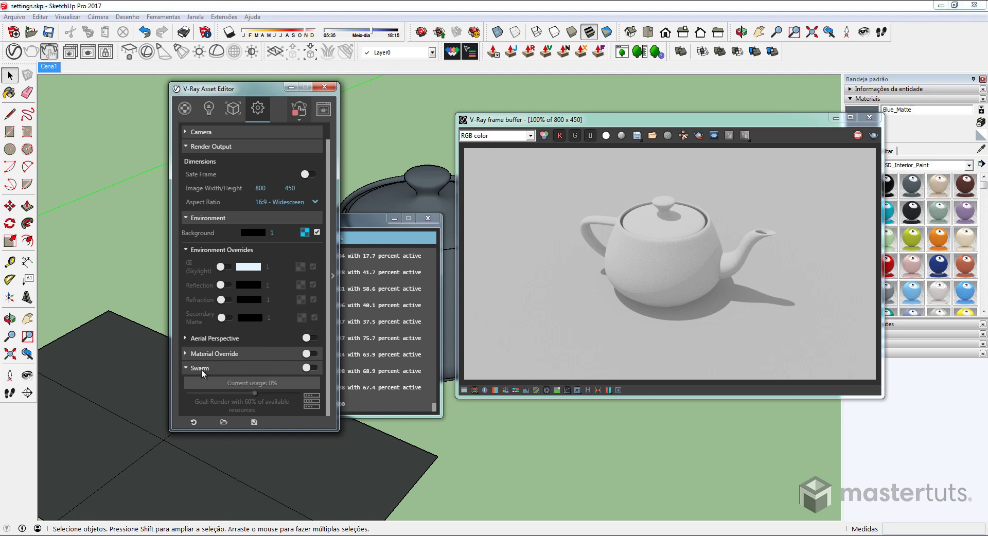
Enable Swarm for distributed rendering, minimize the frame buffer and open the Swarm network page in the browser
{"action": "left_click", "coordinate": [311, 367]}
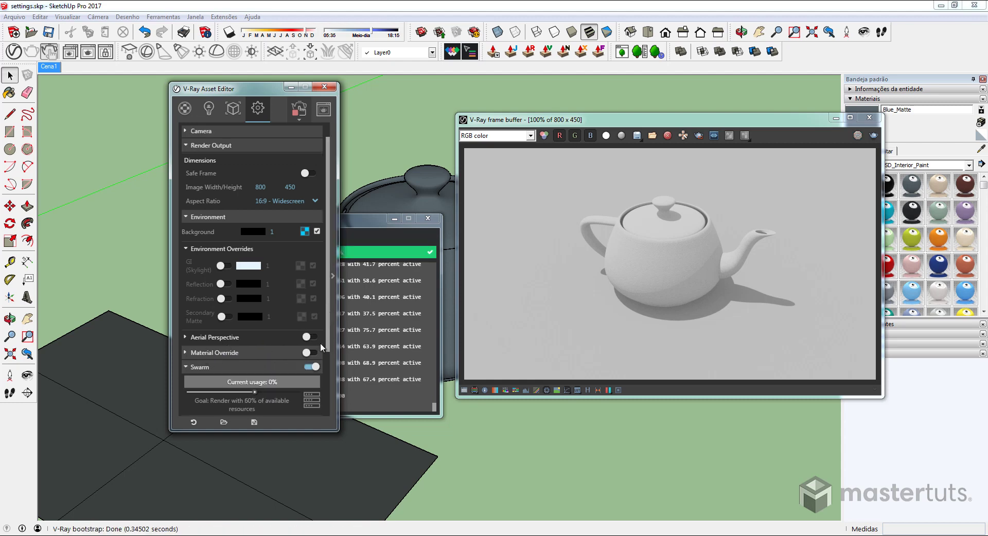
{"action": "left_click_drag", "start_coordinate": [328, 347], "coordinate": [320, 411]}
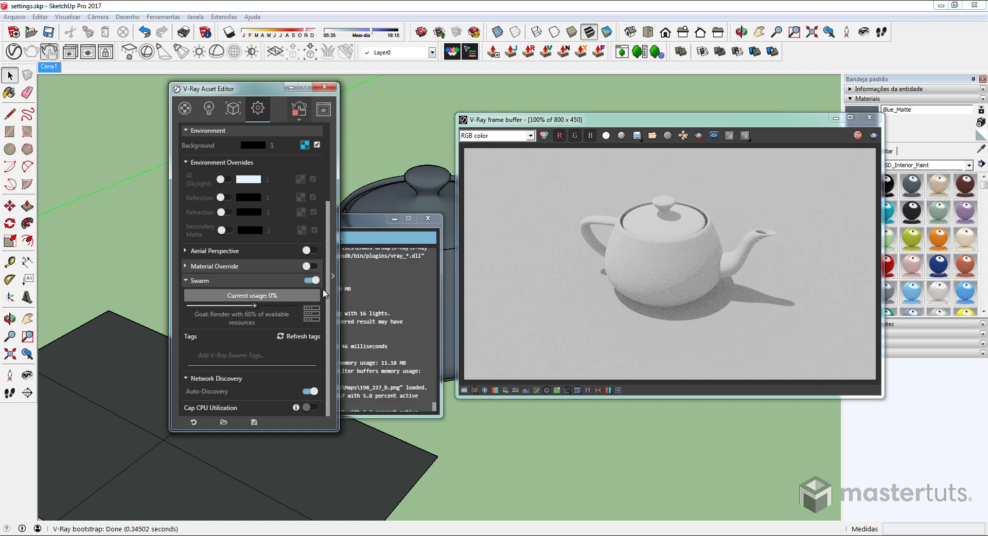
{"action": "left_click", "coordinate": [836, 118]}
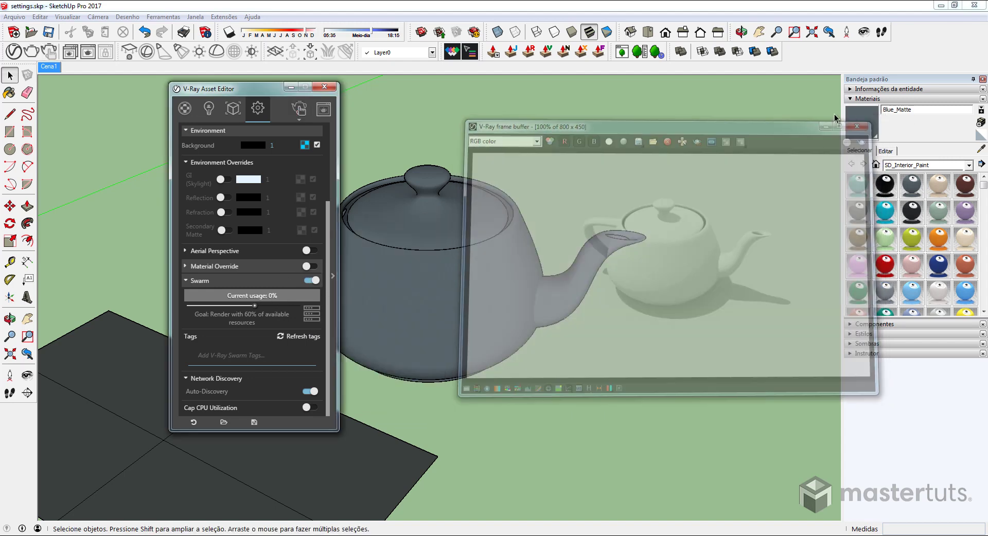
{"action": "left_click", "coordinate": [311, 315]}
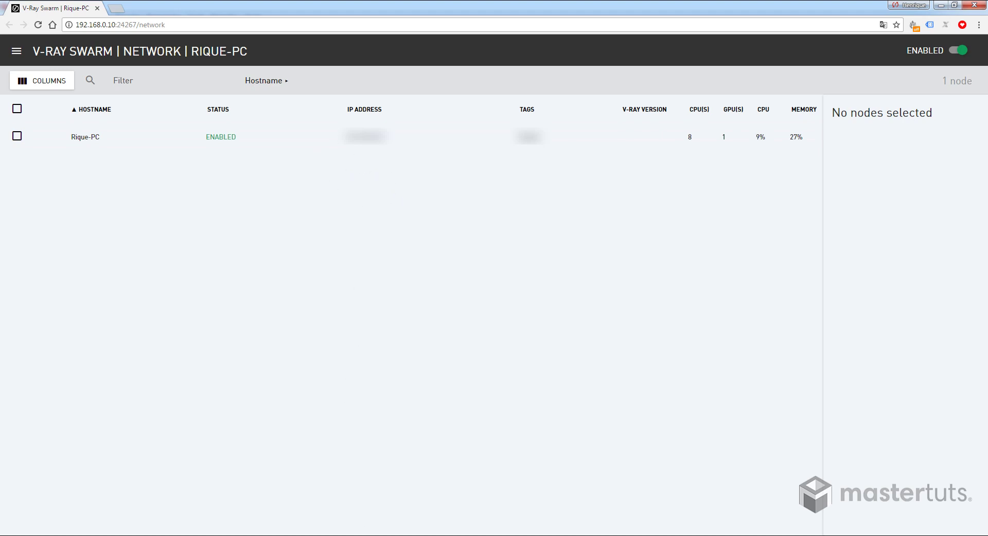
Switch back to SketchUp and disable Swarm in the render settings
{"action": "key", "text": "alt+Tab"}
{"action": "scroll", "coordinate": [304, 309], "scroll_direction": "up", "scroll_amount": 3}
{"action": "left_click", "coordinate": [307, 383]}
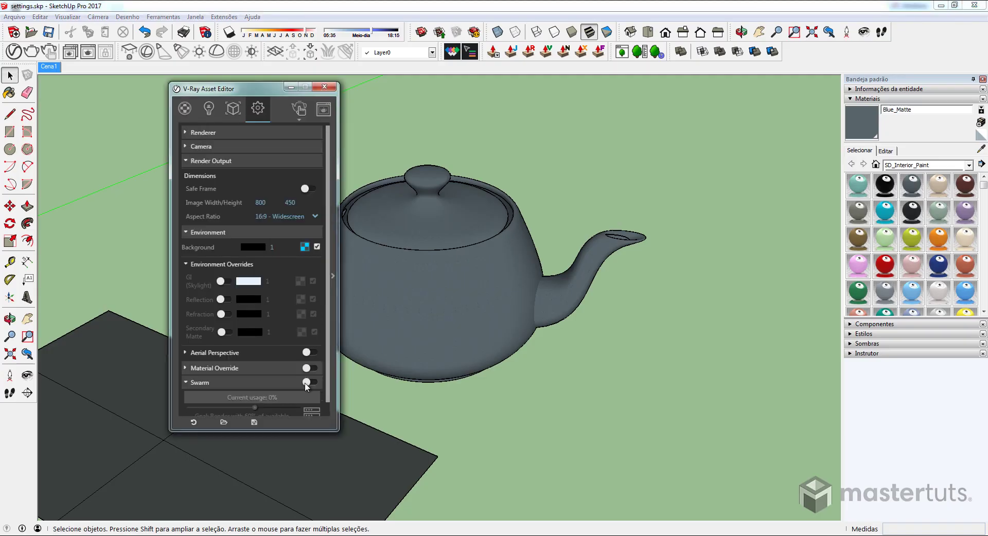
Collapse the Render Output and Environment sections of the render settings
{"action": "scroll", "coordinate": [329, 366], "scroll_direction": "down", "scroll_amount": 2}
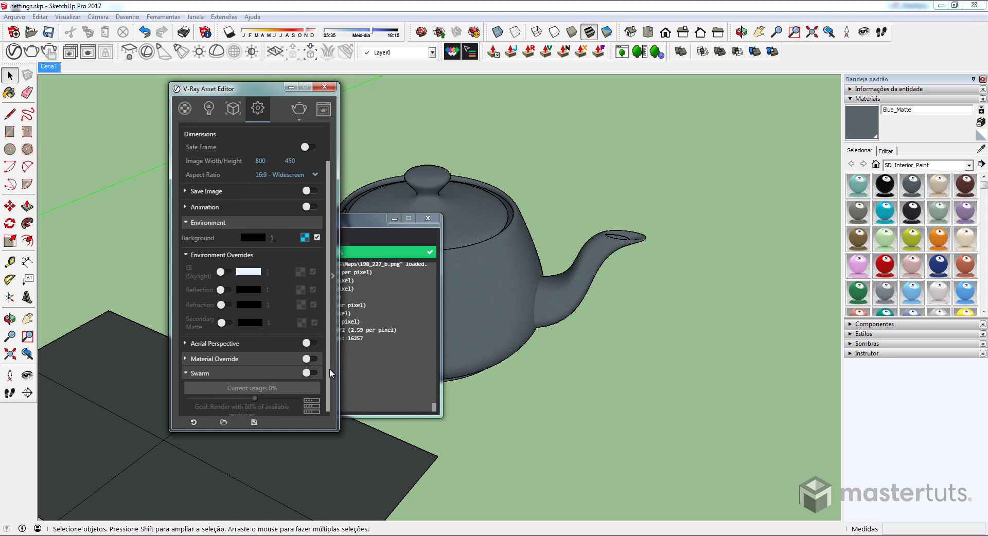
{"action": "scroll", "coordinate": [330, 368], "scroll_direction": "up", "scroll_amount": 2}
{"action": "left_click", "coordinate": [234, 166]}
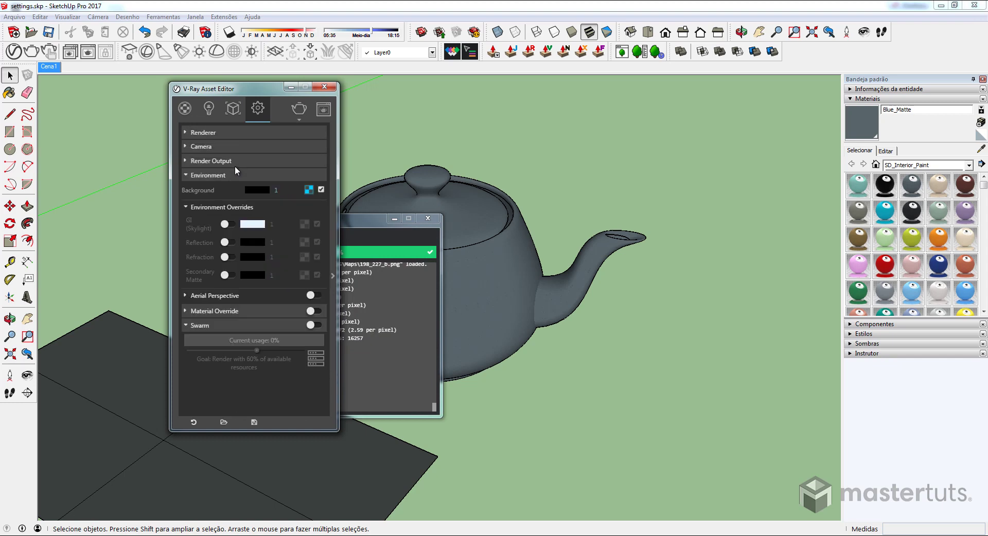
{"action": "left_click", "coordinate": [218, 176]}
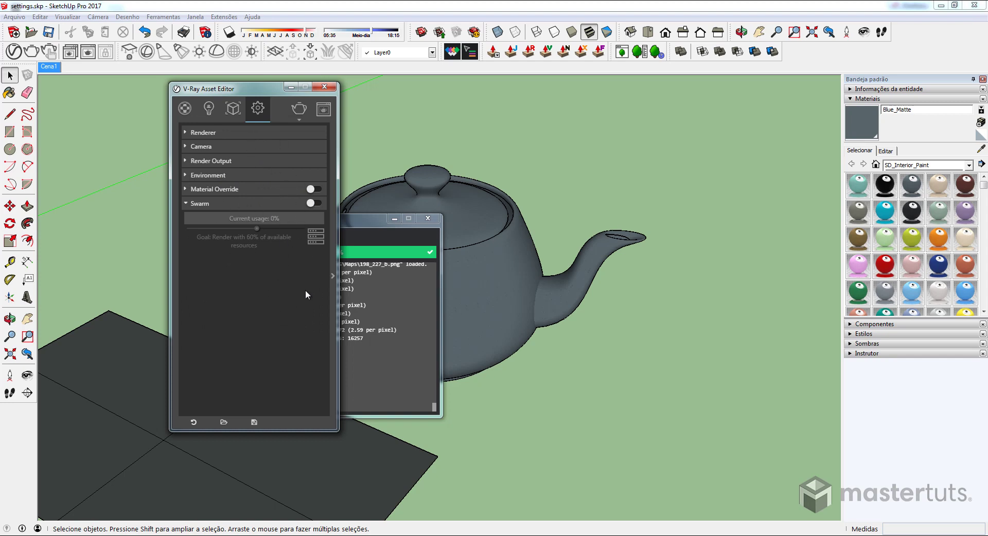
Expand the additional render settings and set the Raytrace Noise Limit to 0,0761
{"action": "left_click", "coordinate": [332, 276]}
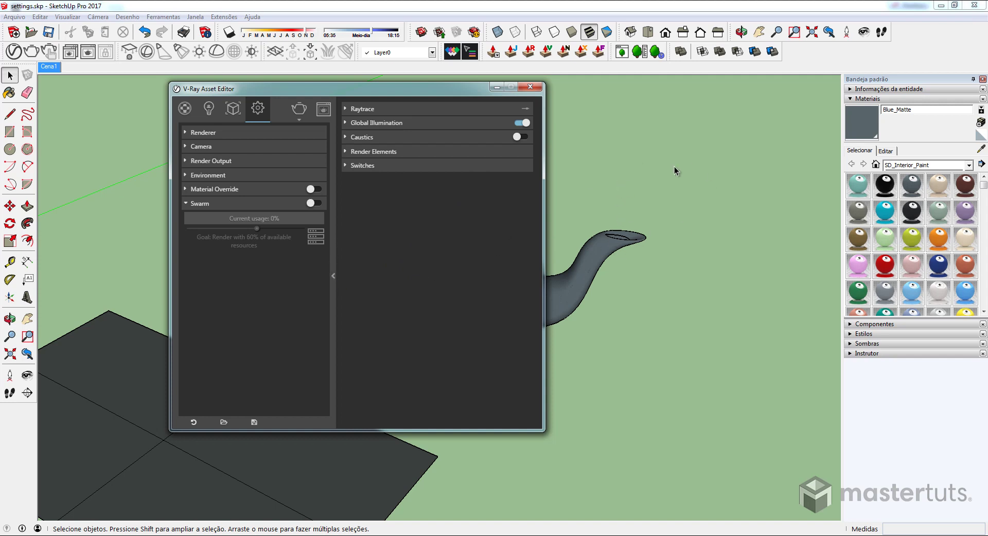
{"action": "left_click", "coordinate": [436, 109]}
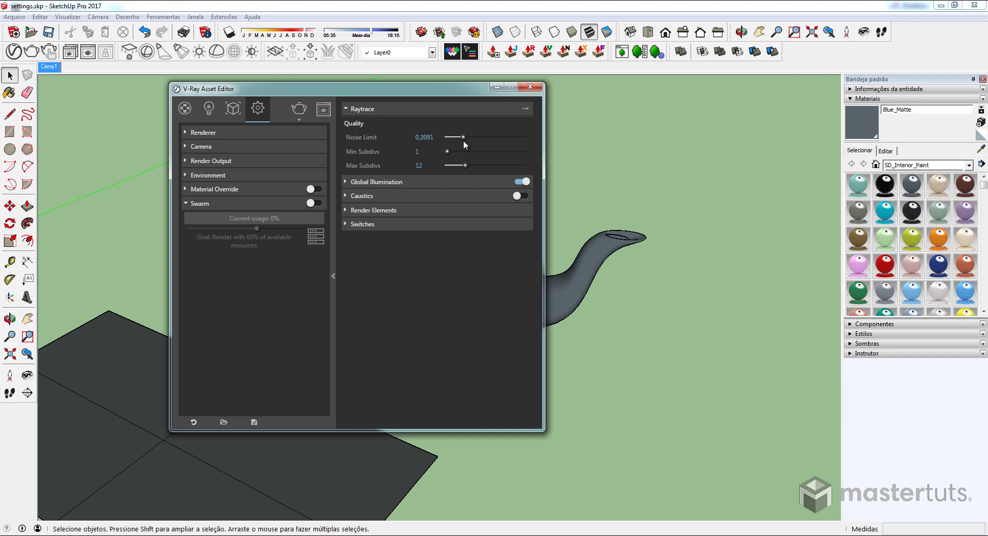
{"action": "left_click_drag", "start_coordinate": [463, 139], "coordinate": [453, 138]}
Show the advanced Raytrace options, review the Optimizations settings and collapse the Raytrace section
{"action": "left_click", "coordinate": [526, 110]}
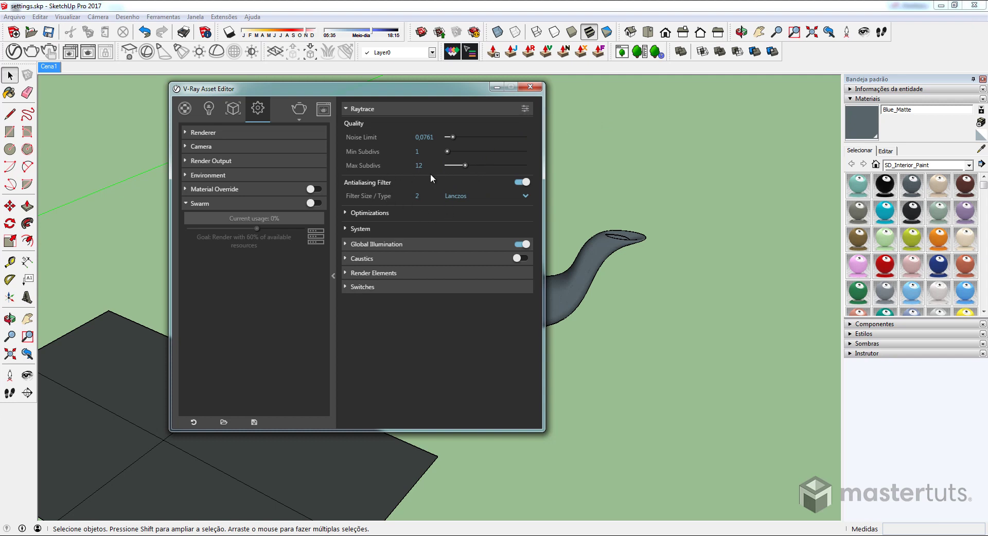
{"action": "left_click", "coordinate": [345, 213]}
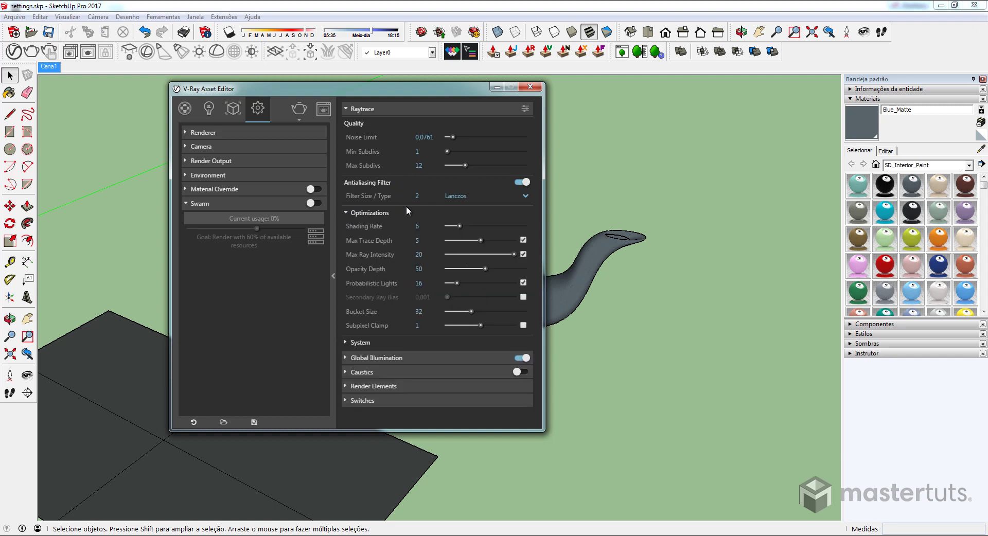
{"action": "left_click", "coordinate": [419, 109]}
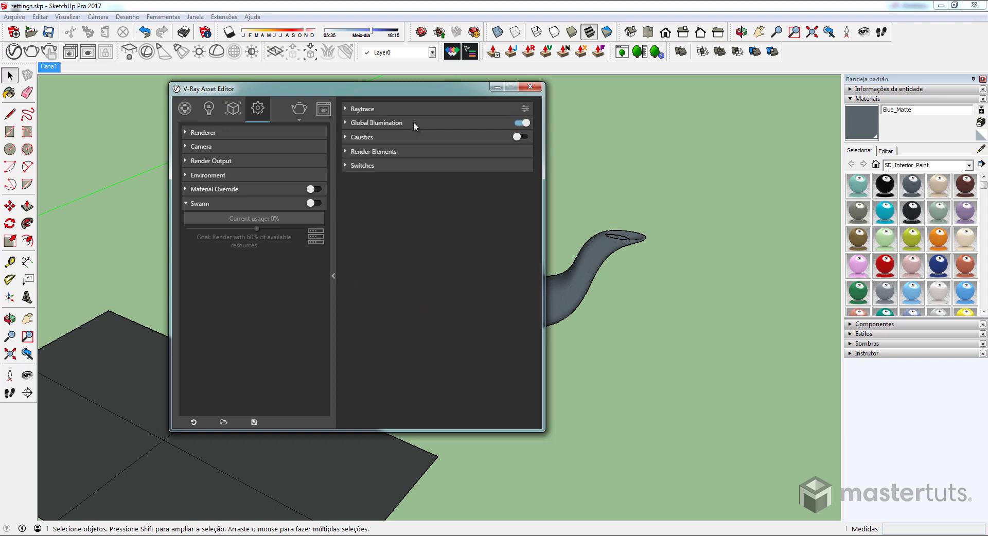
Expand the Global Illumination settings and set Secondary Rays to Brute force
{"action": "left_click", "coordinate": [414, 124]}
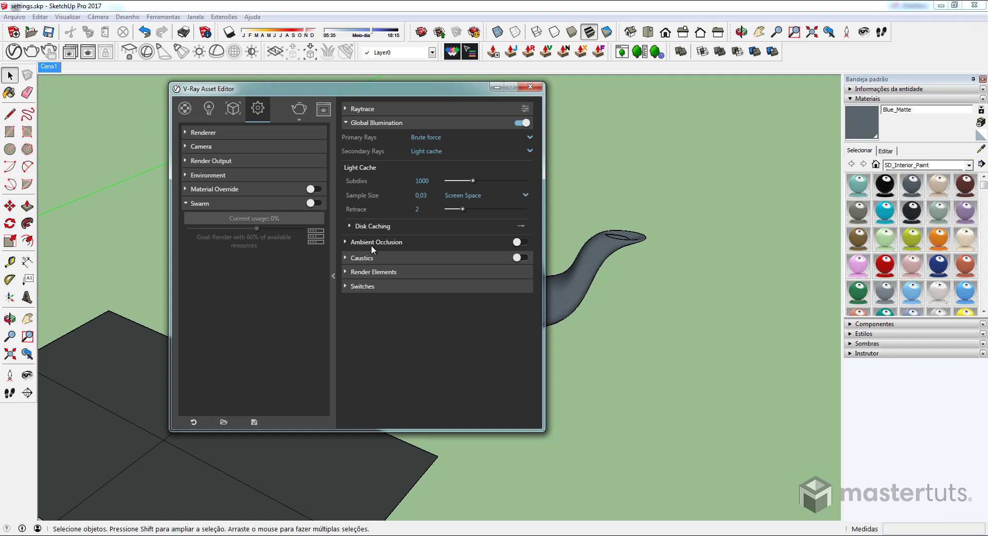
{"action": "left_click", "coordinate": [530, 151]}
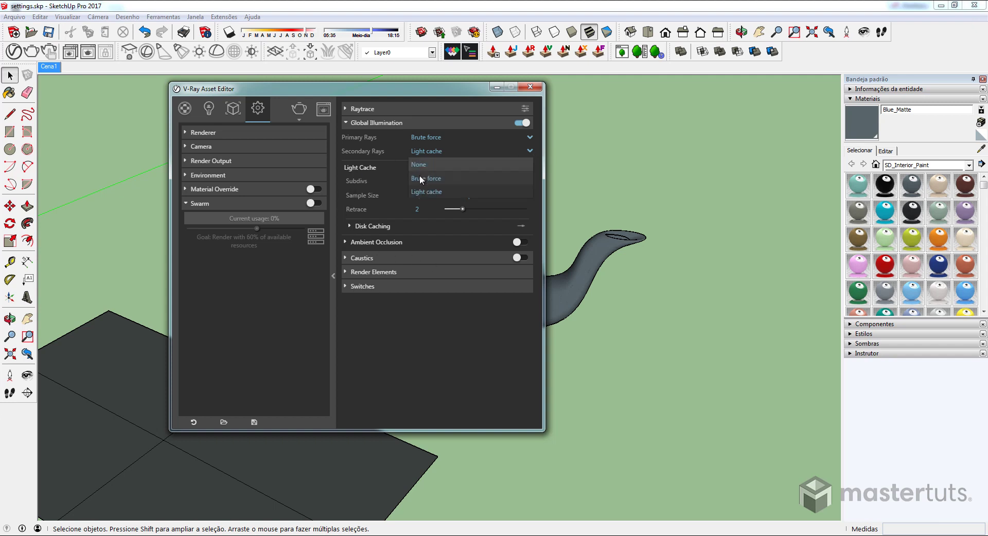
{"action": "left_click", "coordinate": [529, 150]}
{"action": "left_click", "coordinate": [530, 148]}
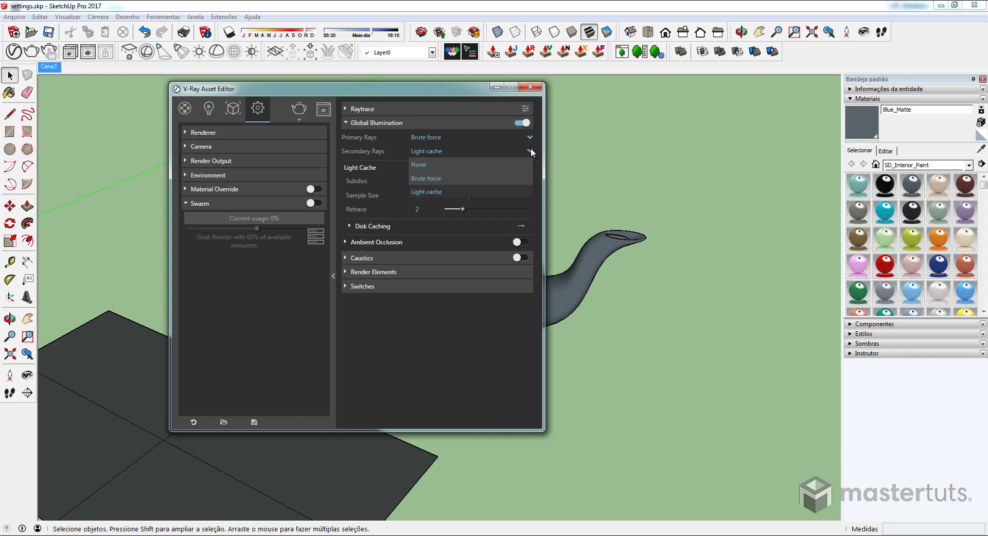
{"action": "left_click", "coordinate": [425, 178]}
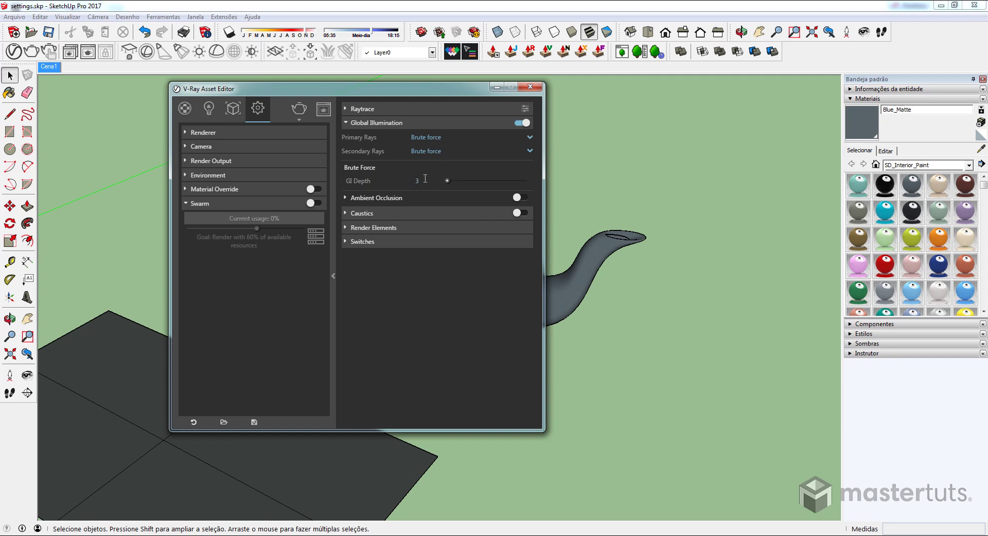
Set Global Illumination's Secondary Rays to Light cache and its Primary Rays to Irradiance map
{"action": "left_click", "coordinate": [530, 150]}
{"action": "left_click", "coordinate": [482, 188]}
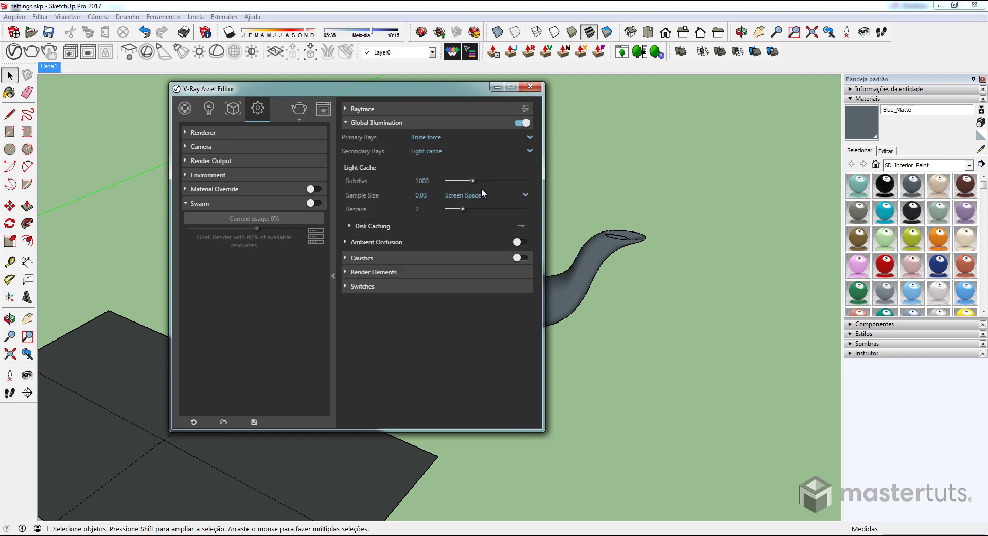
{"action": "left_click", "coordinate": [532, 137]}
{"action": "left_click", "coordinate": [530, 137]}
{"action": "left_click", "coordinate": [530, 137]}
{"action": "left_click", "coordinate": [501, 153]}
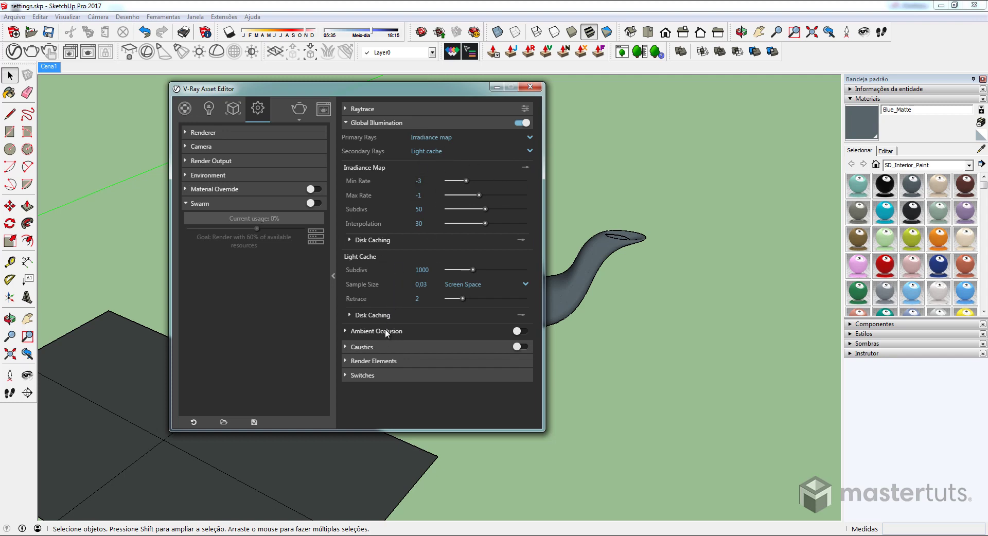
Review the Ambient Occlusion and Caustics settings, collapsing the Global Illumination and Caustics sections
{"action": "left_click", "coordinate": [386, 332]}
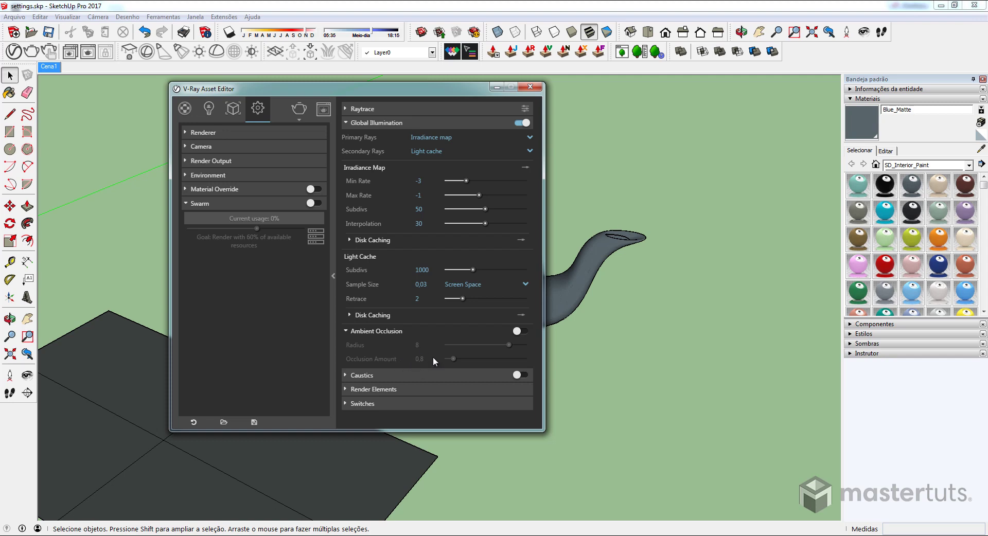
{"action": "left_click", "coordinate": [431, 124]}
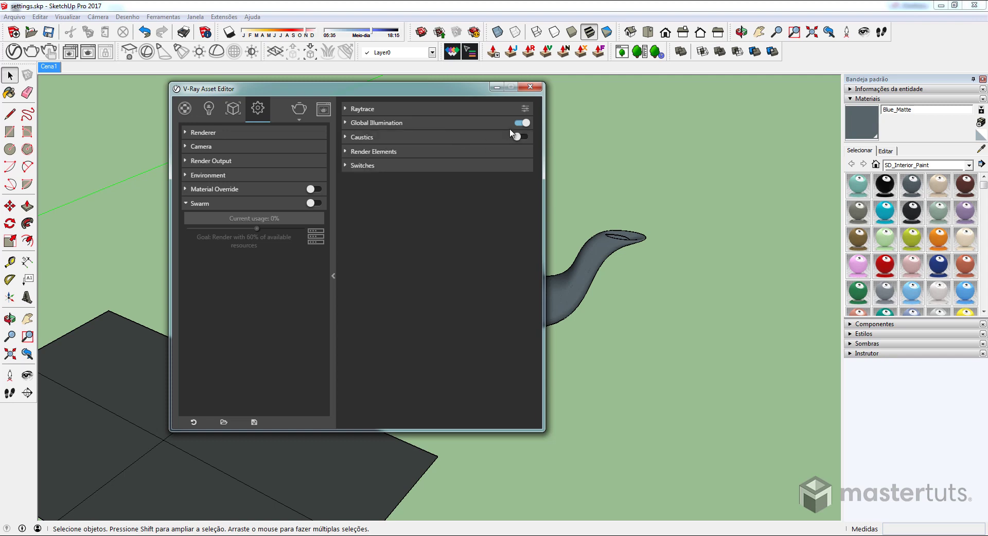
{"action": "left_click", "coordinate": [356, 137]}
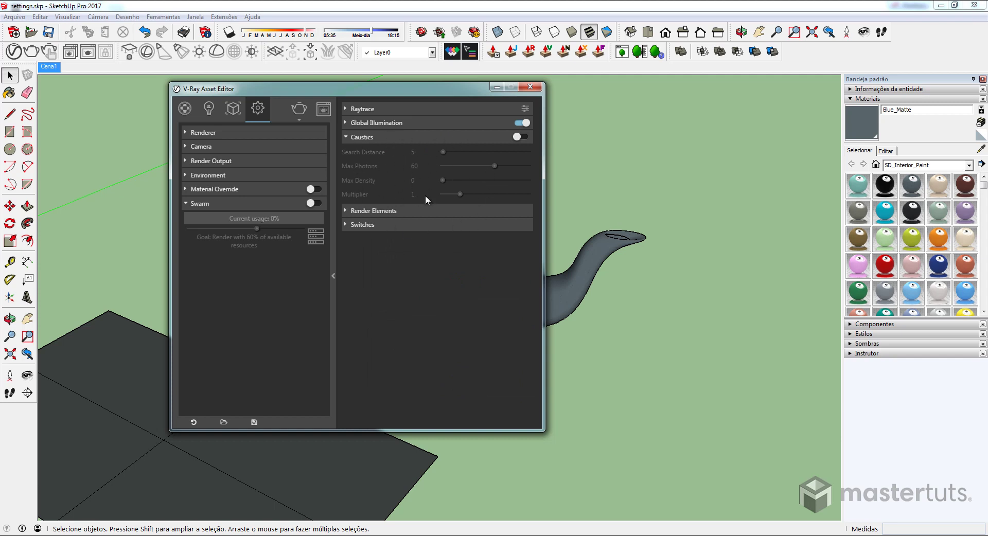
{"action": "left_click", "coordinate": [372, 137]}
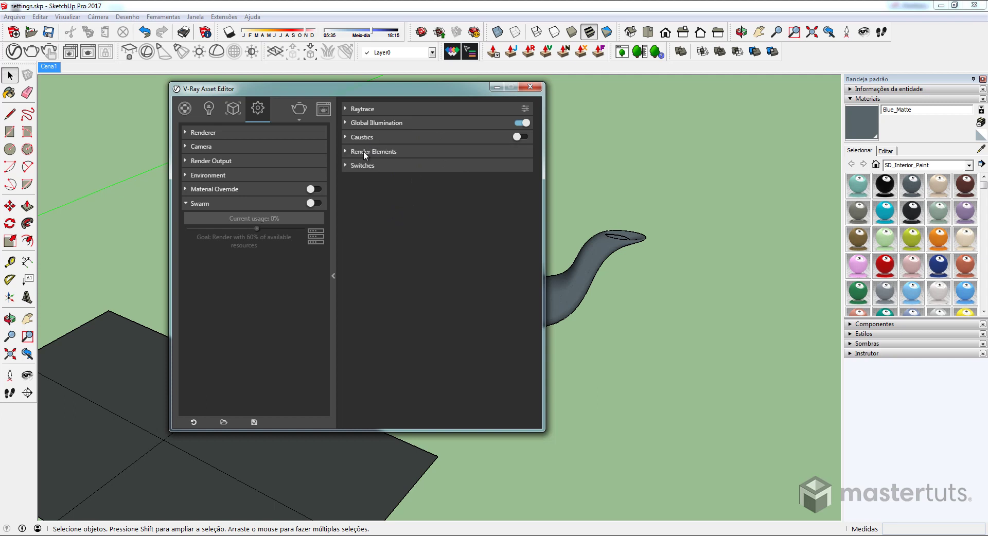
Examine the available render elements without adding one, and collapse the Render Elements section
{"action": "left_click", "coordinate": [360, 150]}
{"action": "left_click", "coordinate": [356, 169]}
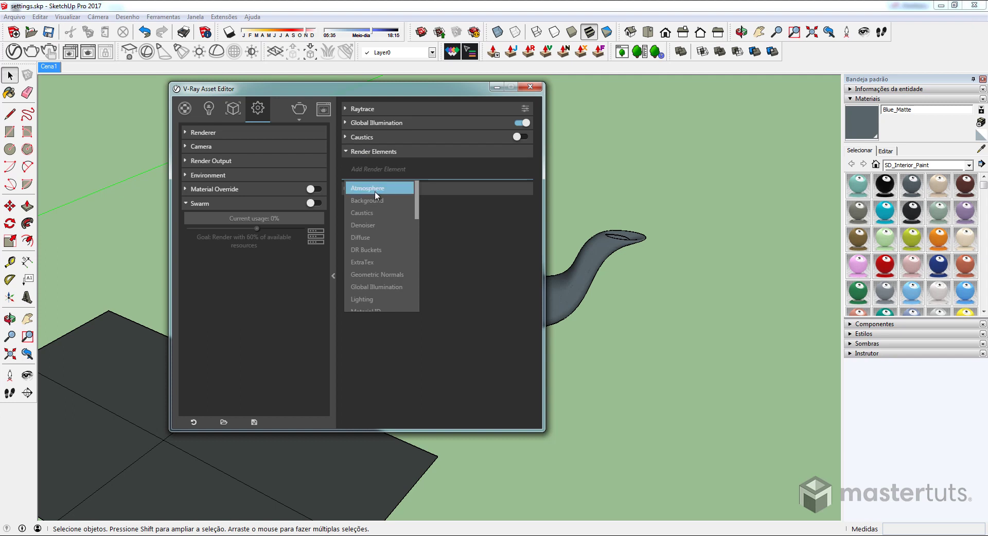
{"action": "scroll", "coordinate": [387, 223], "scroll_direction": "down", "scroll_amount": 1}
{"action": "scroll", "coordinate": [387, 224], "scroll_direction": "down", "scroll_amount": 10}
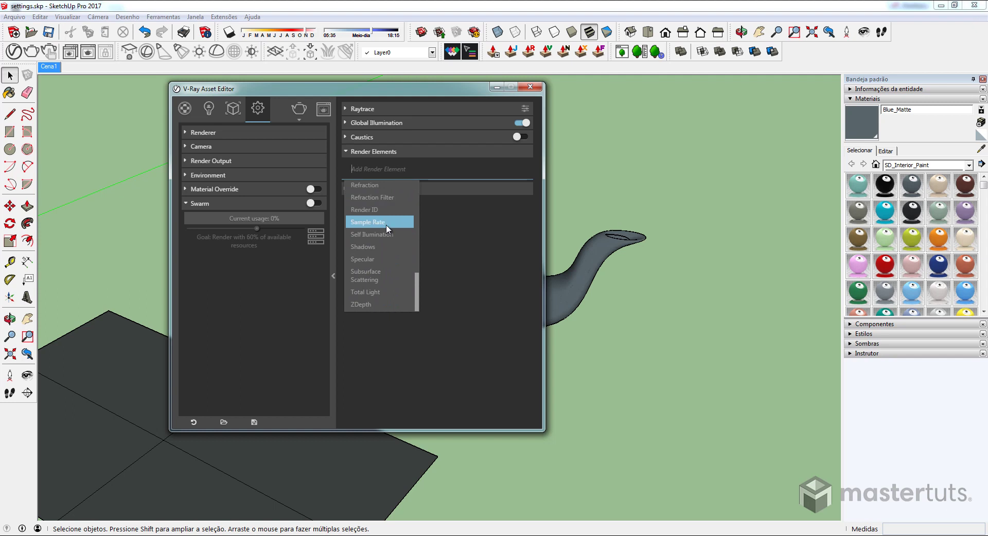
{"action": "scroll", "coordinate": [386, 226], "scroll_direction": "up", "scroll_amount": 10}
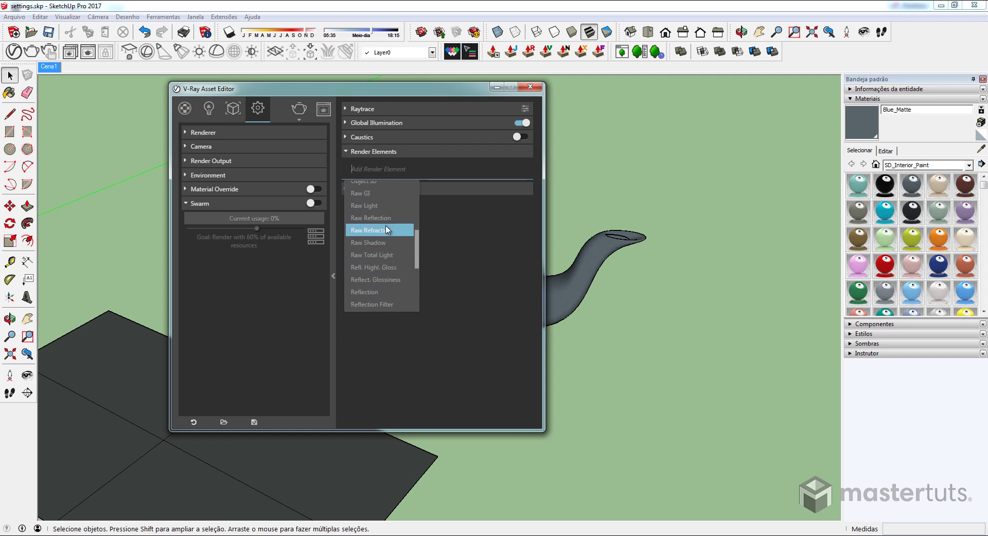
{"action": "scroll", "coordinate": [382, 256], "scroll_direction": "down", "scroll_amount": 4}
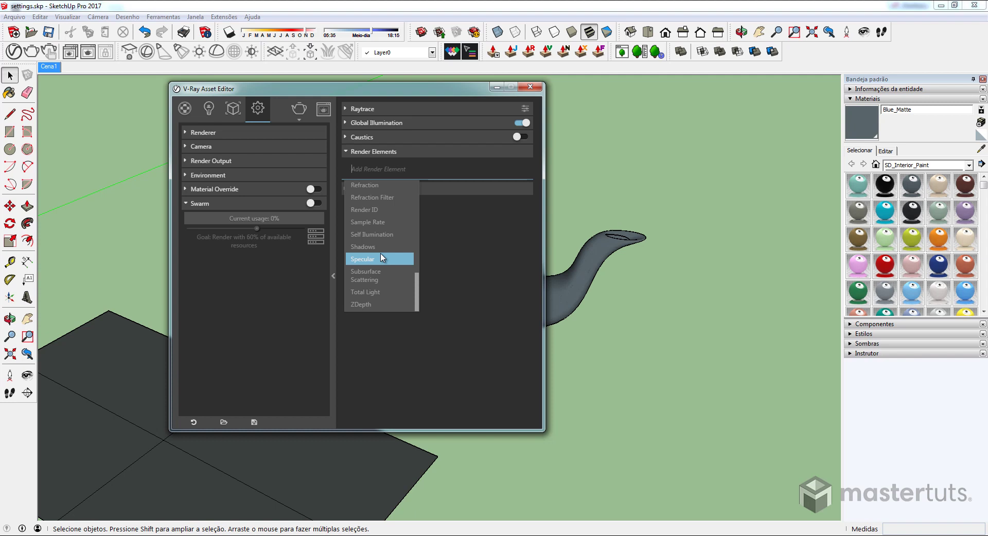
{"action": "scroll", "coordinate": [381, 258], "scroll_direction": "up", "scroll_amount": 2}
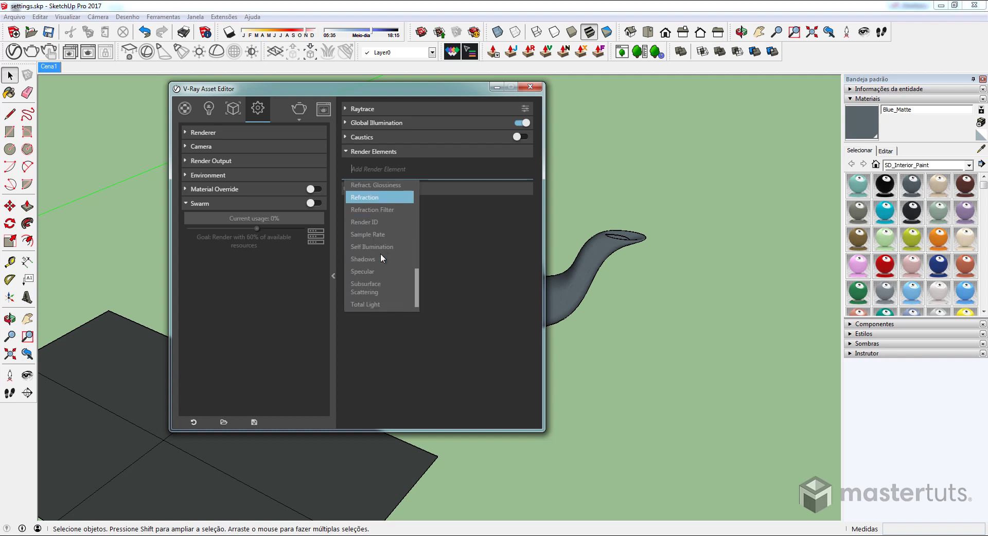
{"action": "scroll", "coordinate": [382, 239], "scroll_direction": "down", "scroll_amount": 1}
{"action": "scroll", "coordinate": [385, 242], "scroll_direction": "up", "scroll_amount": 8}
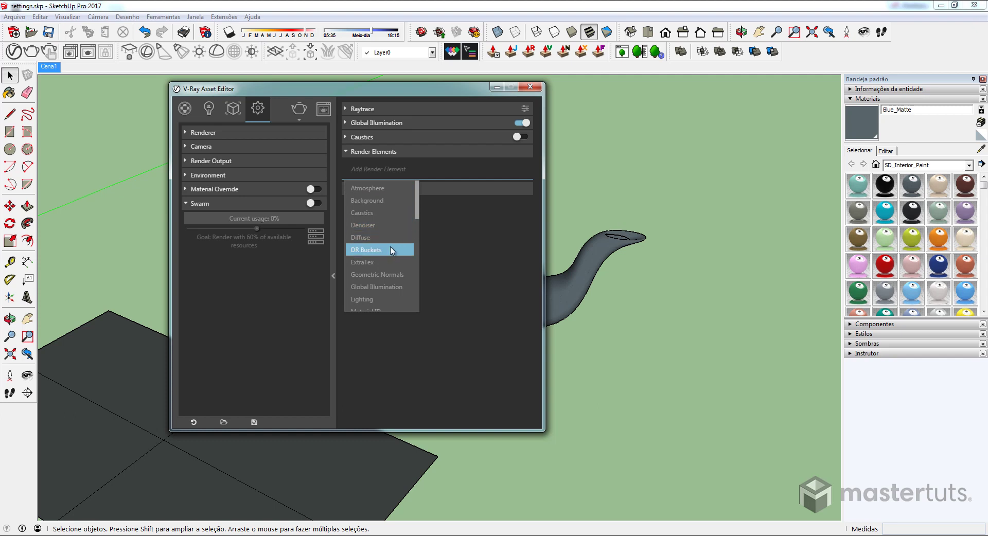
{"action": "left_click", "coordinate": [412, 153]}
Expand the Switches settings and toggle the Displacement option under Geometry
{"action": "left_click", "coordinate": [355, 165]}
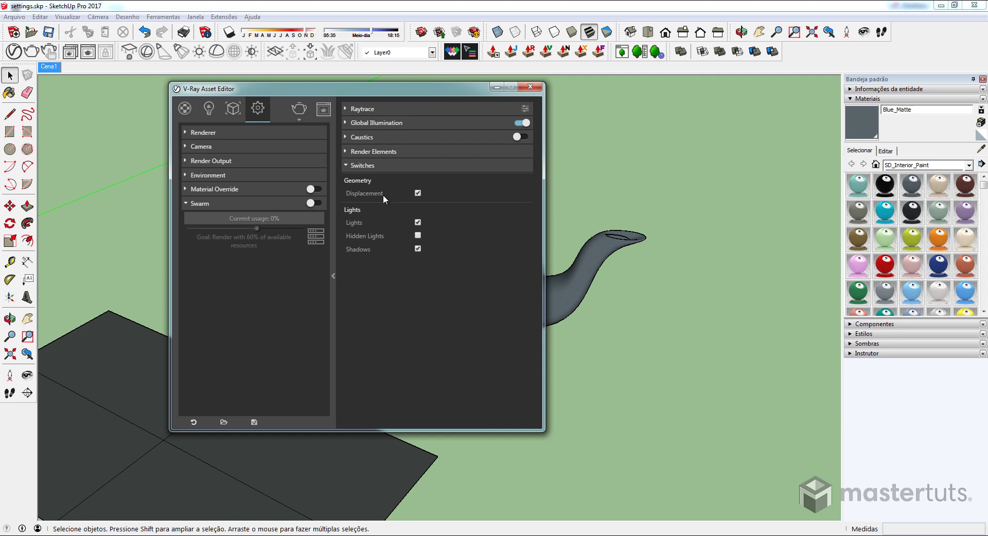
{"action": "left_click", "coordinate": [417, 193]}
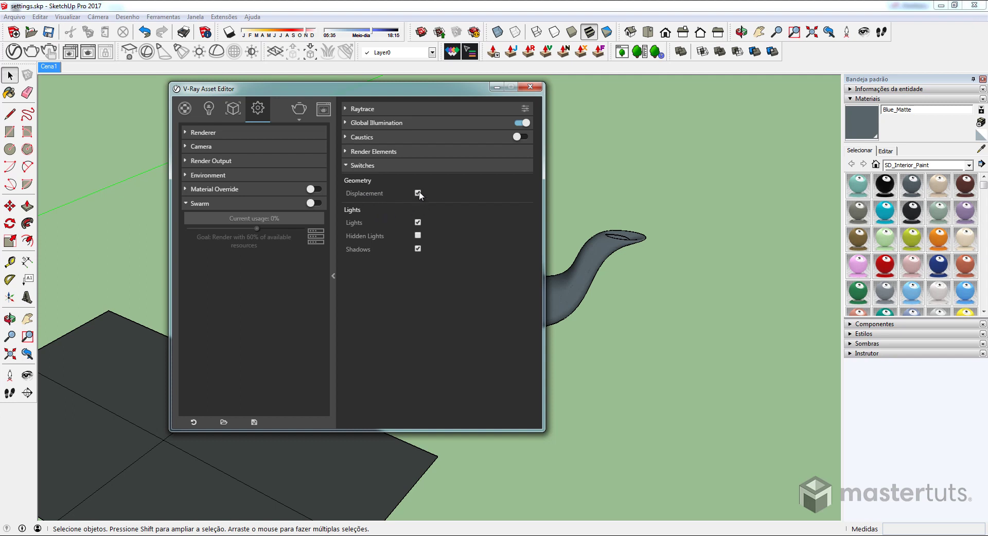